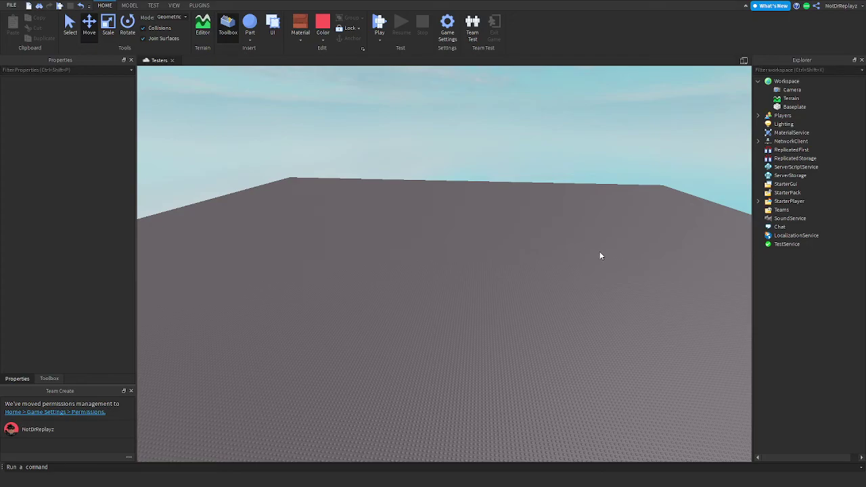
pyautogui.press('w')
pyautogui.press('a')
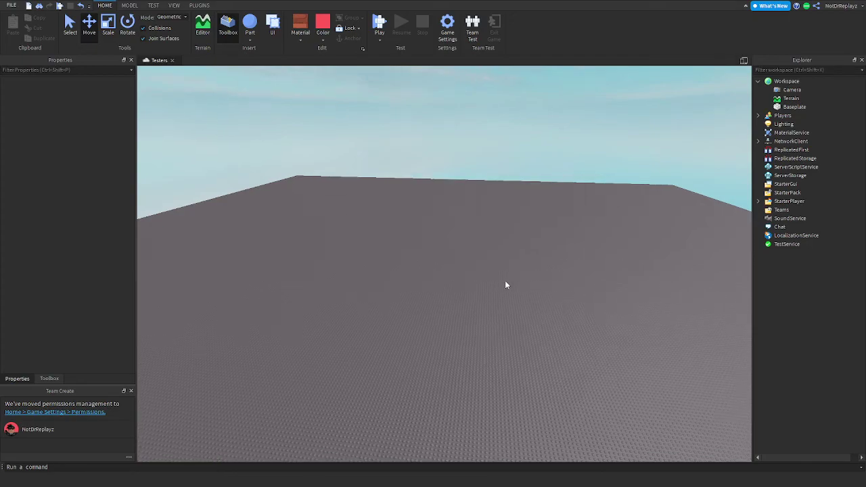
pyautogui.click(250, 27)
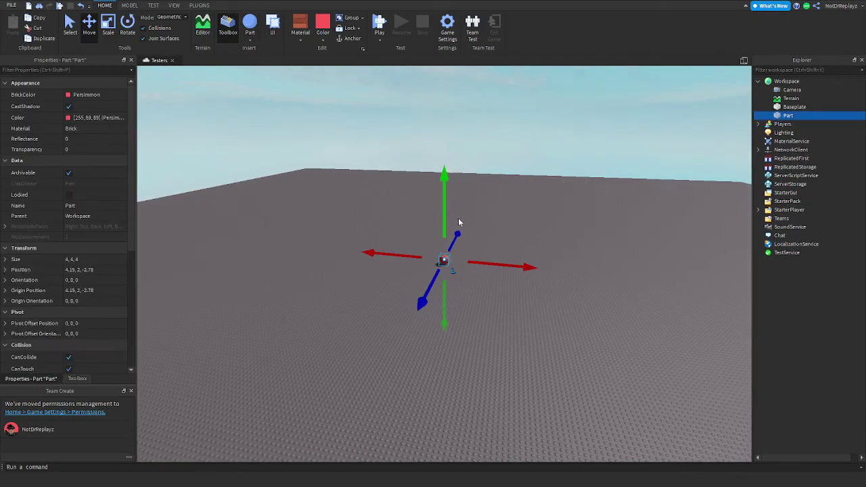
pyautogui.press('Delete')
# - Insert a block part and raise it above the baseplate to a height of about 11.5
pyautogui.click(255, 37)
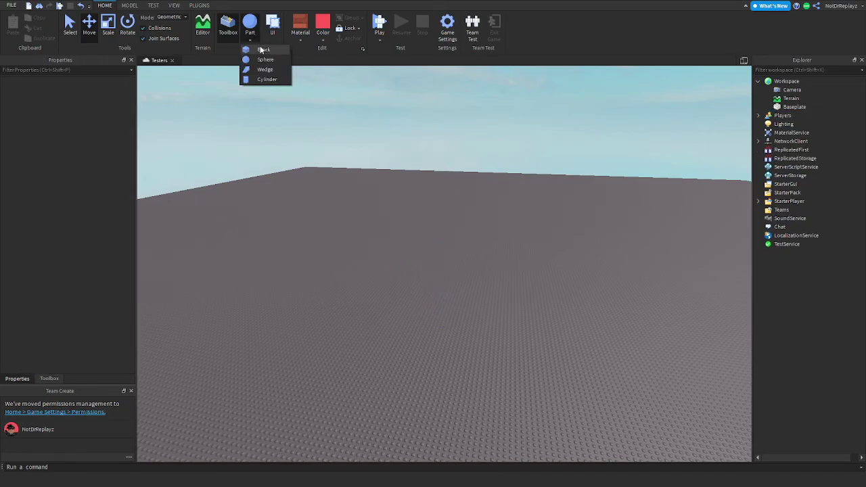
pyautogui.click(263, 51)
pyautogui.press('s')
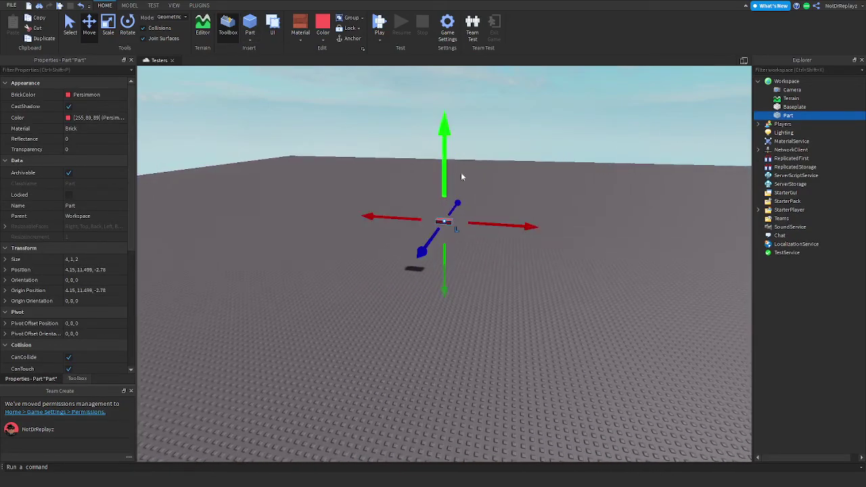
pyautogui.scroll(2, 462, 177)
pyautogui.click(538, 264)
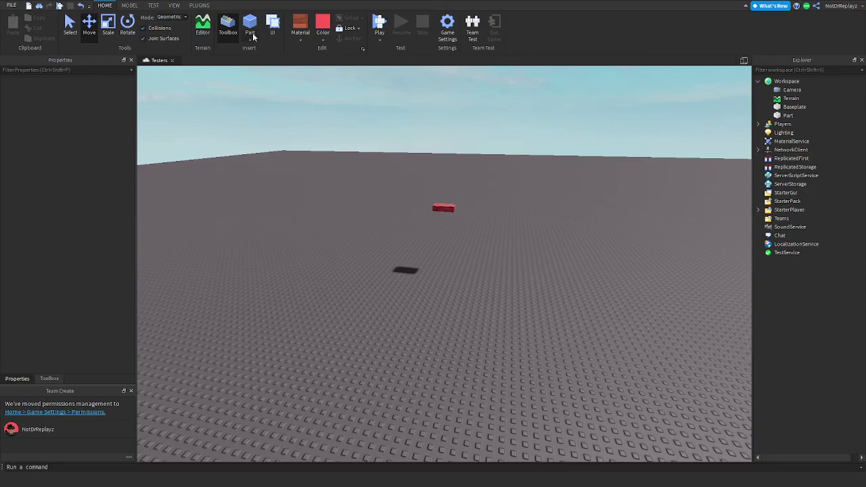
# - Insert a second block on the baseplate below the raised one and colour it Pearl
pyautogui.click(251, 28)
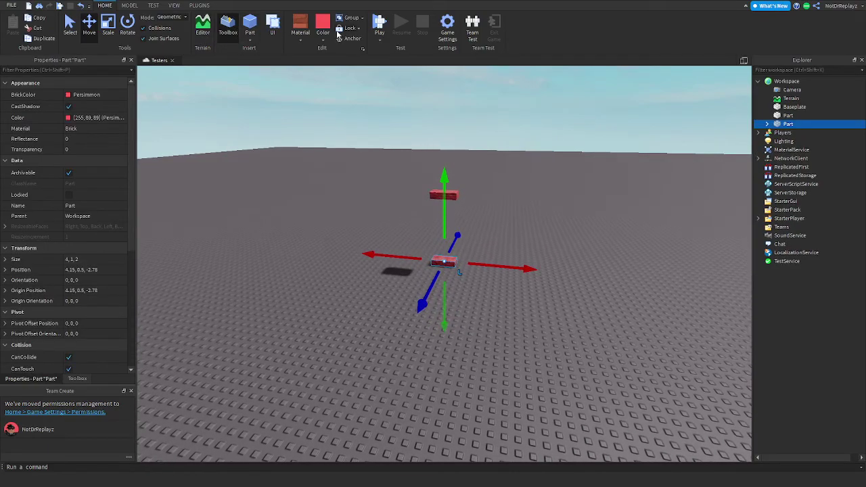
pyautogui.click(301, 39)
pyautogui.click(319, 54)
pyautogui.click(323, 39)
pyautogui.click(464, 197)
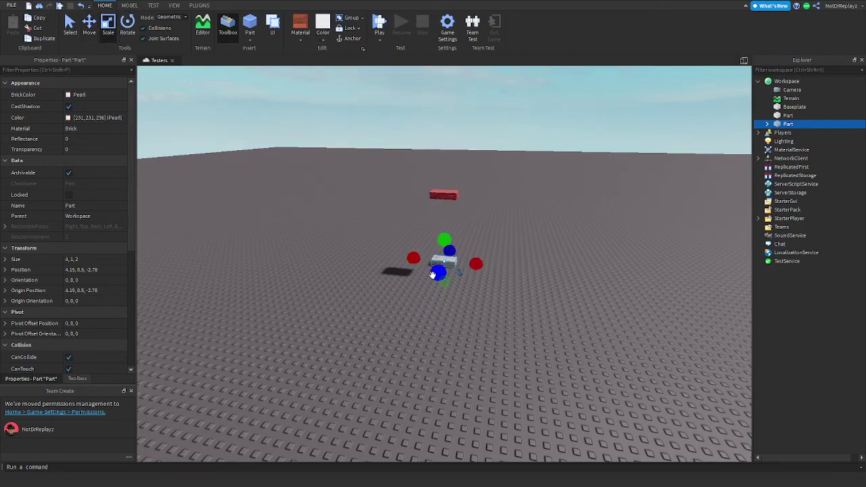
# - Anchor the Pearl block and scale it to about 11 × 6 × 11
pyautogui.moveTo(437, 259); pyautogui.dragTo(451, 234)
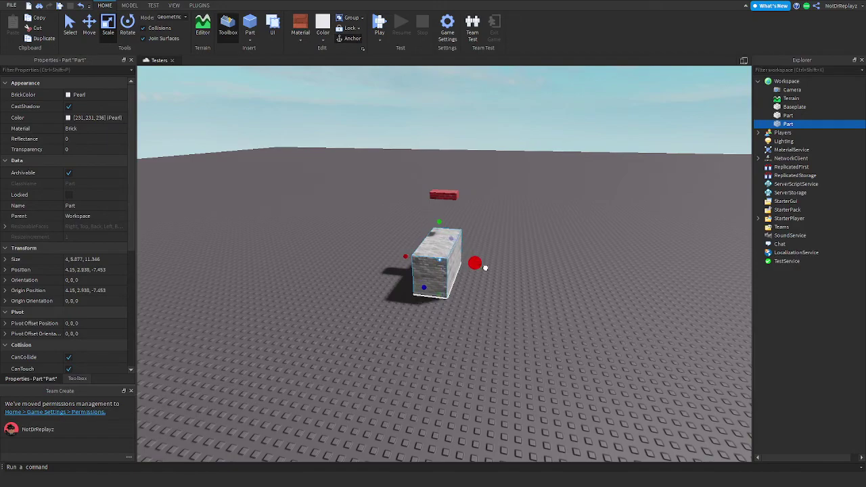
pyautogui.moveTo(486, 268); pyautogui.dragTo(522, 280)
# - Place the Pearl block on one side of the raised red block and a duplicate on the other side as supports
pyautogui.moveTo(471, 285); pyautogui.dragTo(346, 269)
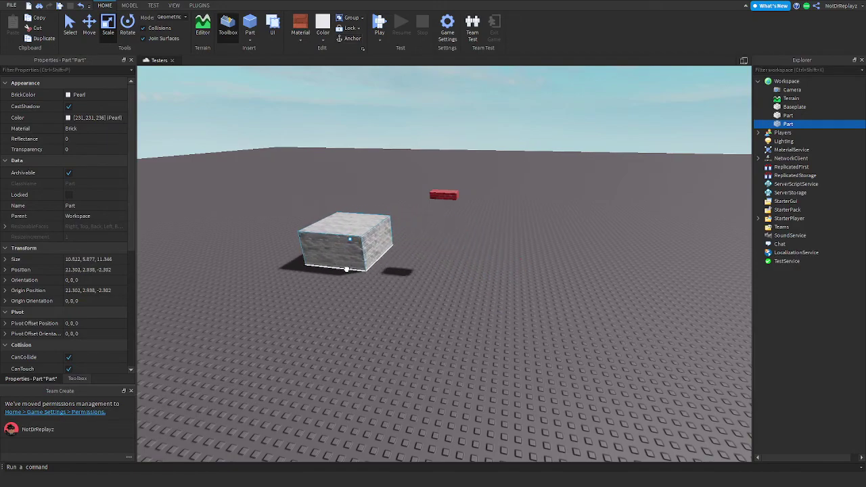
pyautogui.hotkey('ctrl', 'd')
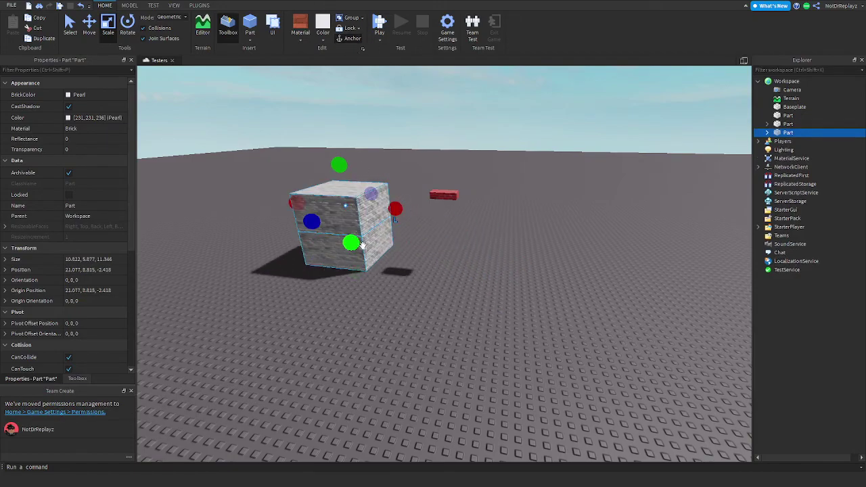
pyautogui.moveTo(371, 238); pyautogui.dragTo(604, 309)
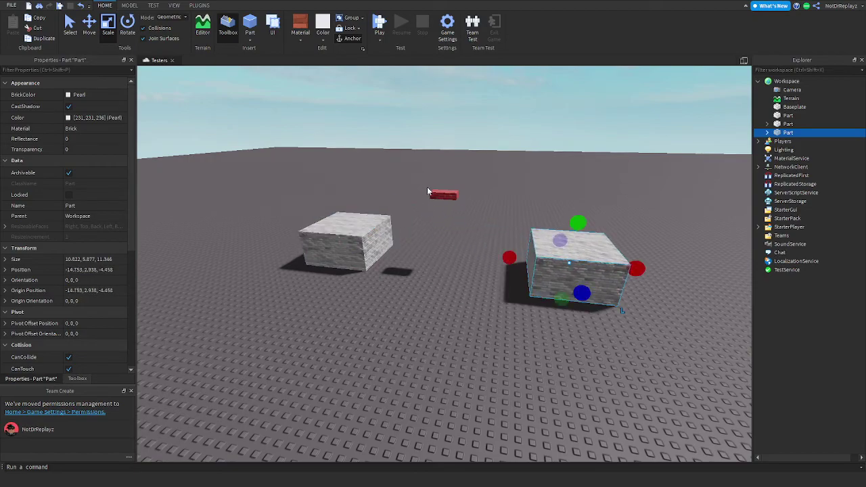
# - Duplicate the raised red block in place with Collisions off, and with Collisions on slide the copy lengthwise flush against the original
pyautogui.click(441, 194)
pyautogui.press('w')
pyautogui.click(88, 33)
pyautogui.moveTo(302, 76); pyautogui.dragTo(302, 77, button='right')
pyautogui.hotkey('ctrl', 'd')
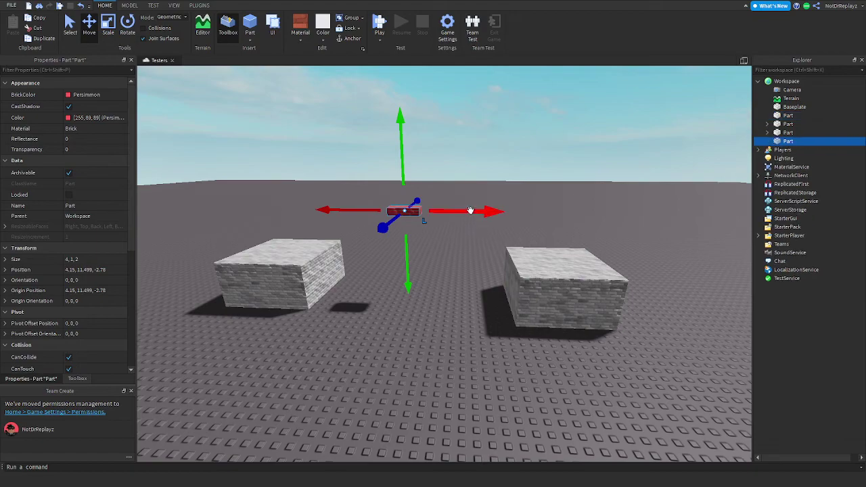
pyautogui.moveTo(470, 210); pyautogui.dragTo(544, 205)
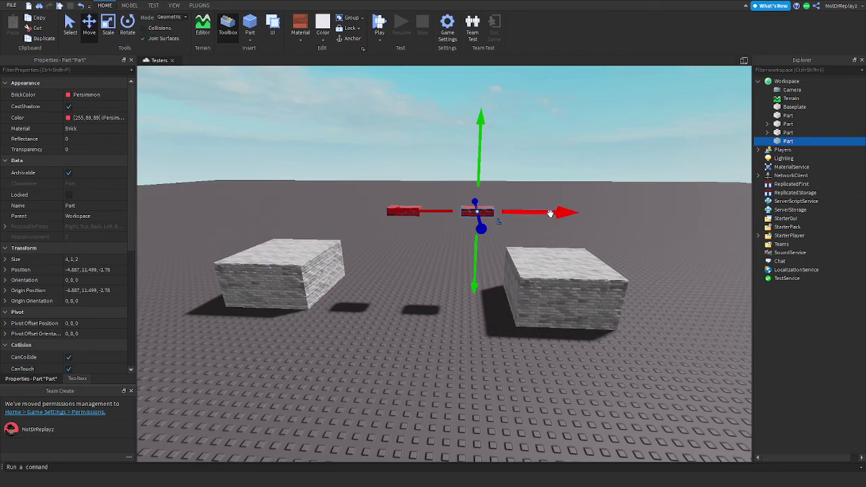
pyautogui.moveTo(536, 213); pyautogui.dragTo(478, 221)
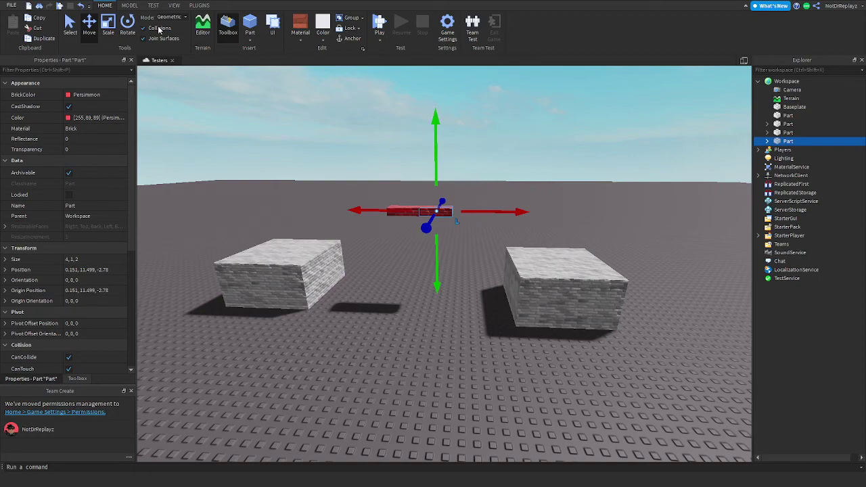
# - Extend the red row to four blocks by adding two more duplicates end to end
pyautogui.hotkey('ctrl', 'd')
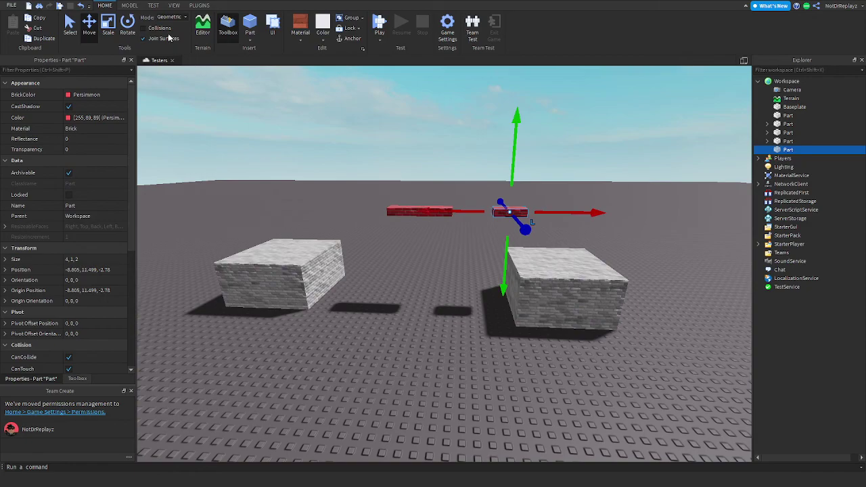
pyautogui.moveTo(574, 212); pyautogui.dragTo(503, 216)
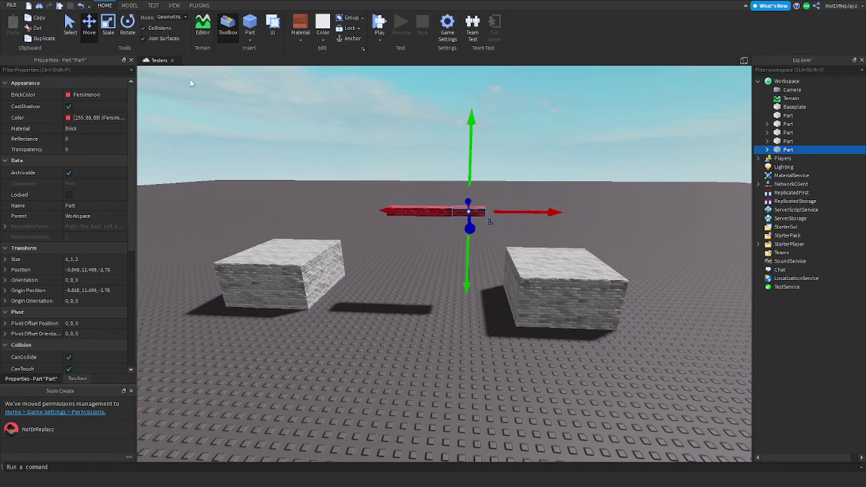
pyautogui.hotkey('ctrl', 'd')
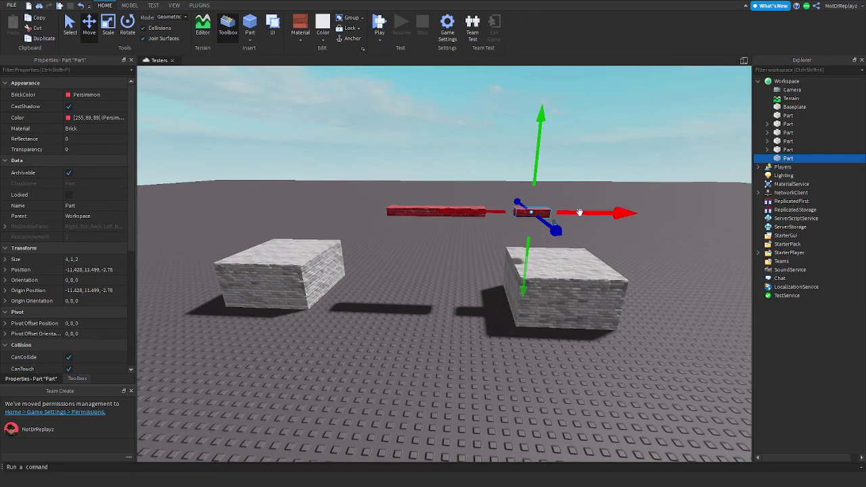
# - Duplicate the row of four red blocks and butt the copy against its end, making a row of eight
pyautogui.moveTo(352, 181); pyautogui.dragTo(535, 225)
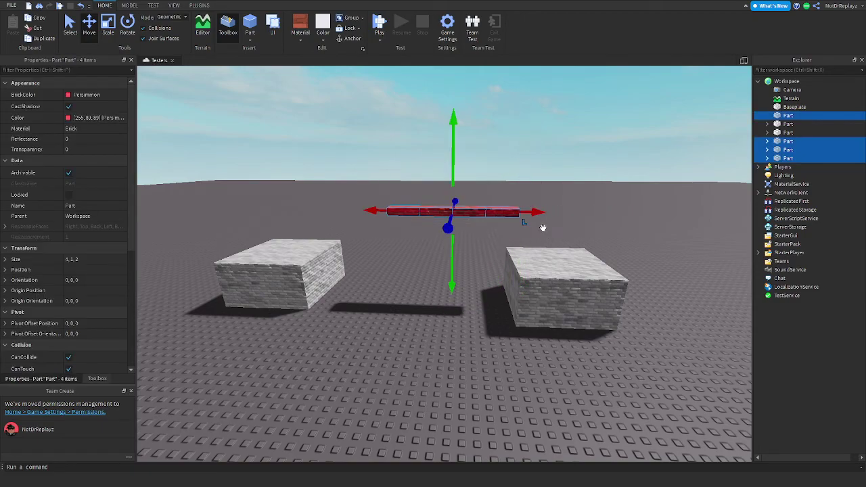
pyautogui.moveTo(531, 209); pyautogui.dragTo(556, 207, button='right')
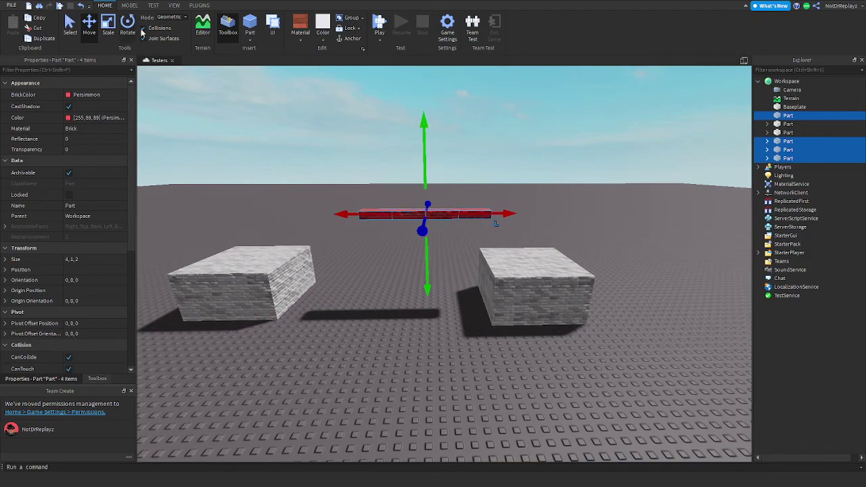
pyautogui.hotkey('ctrl', 'd')
pyautogui.moveTo(499, 217); pyautogui.dragTo(652, 210)
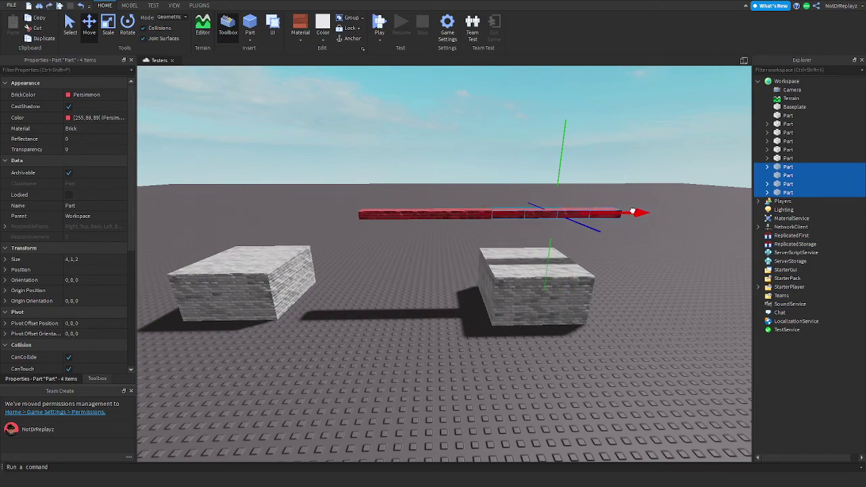
# - Duplicate all eight red blocks and place the copy end to end with them, extending the row over both supports
pyautogui.moveTo(491, 129); pyautogui.dragTo(425, 103, button='right')
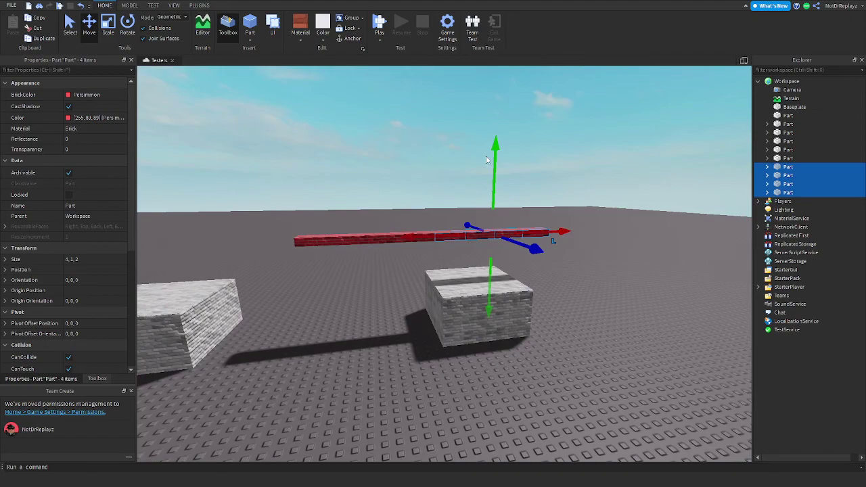
pyautogui.moveTo(240, 199); pyautogui.dragTo(573, 251)
pyautogui.moveTo(574, 251); pyautogui.dragTo(566, 252, button='right')
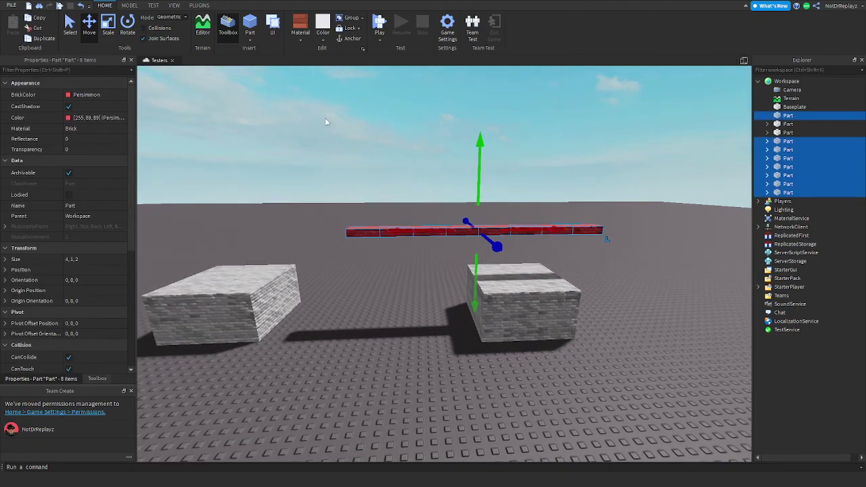
pyautogui.hotkey('ctrl', 'd')
pyautogui.moveTo(547, 228); pyautogui.dragTo(326, 243)
pyautogui.moveTo(332, 245); pyautogui.dragTo(298, 245, button='right')
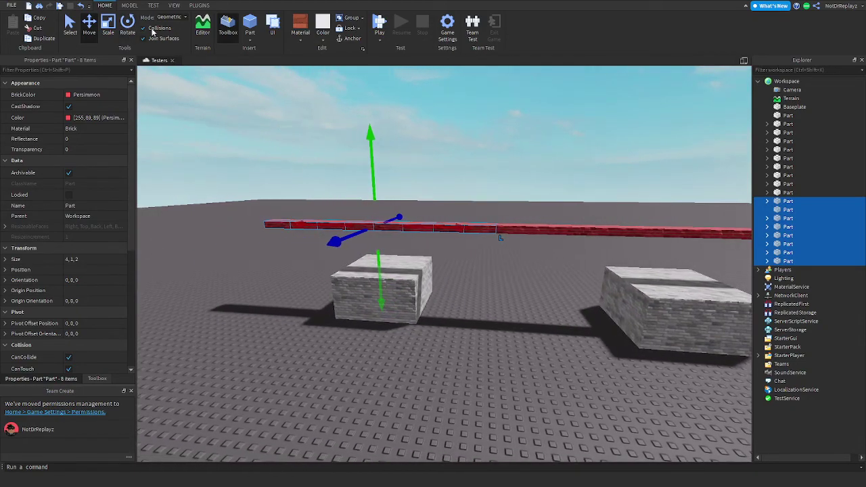
# - Select the whole row of 16 red blocks, duplicate it, and set the copy flush alongside to double the bridge's width
pyautogui.press('d')
pyautogui.moveTo(398, 176)
pyautogui.mouseDown(button='right')
pyautogui.moveTo(318, 186)
pyautogui.moveTo(384, 167)
pyautogui.mouseUp(button='right')
pyautogui.moveTo(372, 168); pyautogui.dragTo(551, 187)
pyautogui.press('a')
pyautogui.moveTo(552, 186); pyautogui.dragTo(543, 189, button='right')
pyautogui.moveTo(574, 272); pyautogui.dragTo(631, 278)
pyautogui.press('d')
pyautogui.moveTo(602, 281); pyautogui.dragTo(603, 281, button='right')
pyautogui.press('s')
pyautogui.press('d')
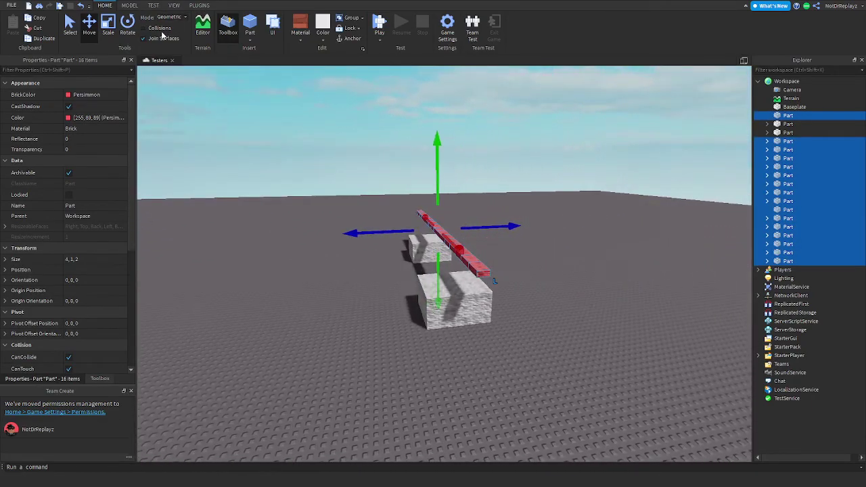
pyautogui.hotkey('ctrl', 'd')
pyautogui.moveTo(506, 225); pyautogui.dragTo(481, 230)
pyautogui.moveTo(509, 212); pyautogui.dragTo(498, 212, button='right')
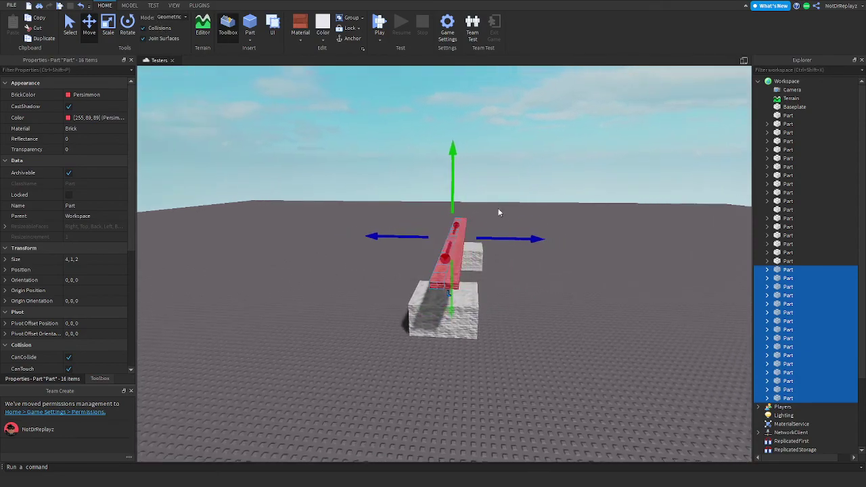
# - Duplicate all 32 red blocks with Collisions off and set the copy flush alongside, making the bridge deck four blocks wide
pyautogui.click(413, 206)
pyautogui.press('a')
pyautogui.moveTo(449, 196); pyautogui.dragTo(429, 199, button='right')
pyautogui.moveTo(333, 164); pyautogui.dragTo(700, 235)
pyautogui.press('d')
pyautogui.moveTo(699, 236); pyautogui.dragTo(651, 236, button='right')
pyautogui.click(144, 28)
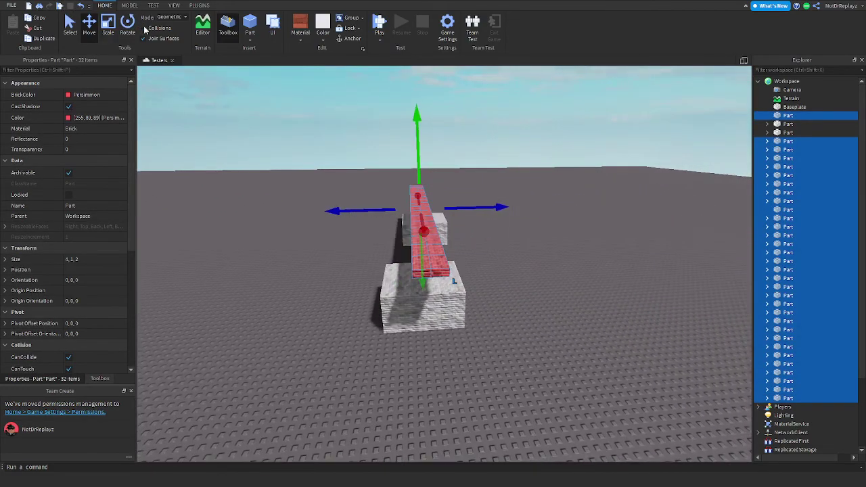
pyautogui.hotkey('ctrl', 'd')
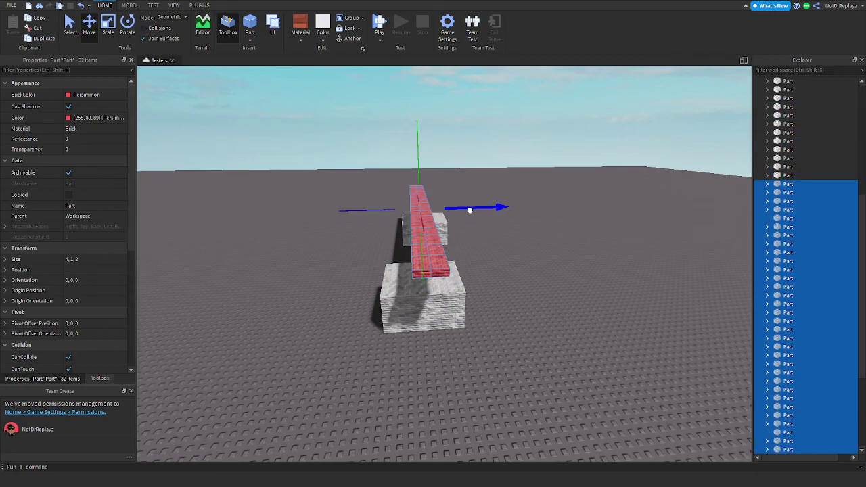
pyautogui.moveTo(470, 209)
pyautogui.mouseDown()
pyautogui.moveTo(504, 209)
pyautogui.moveTo(480, 205)
pyautogui.mouseUp()
pyautogui.scroll(3, 559, 256)
pyautogui.click(559, 256)
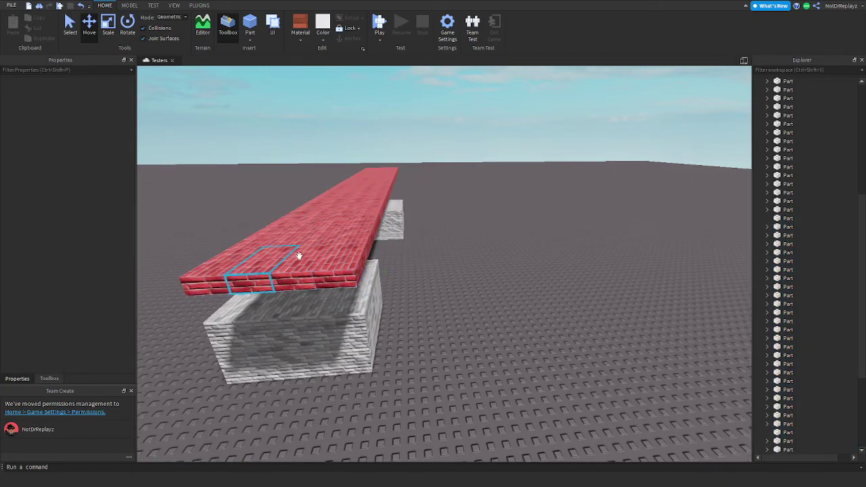
# - Move both Pearl supports outward along the bridge's length so they sit beneath its two ends
pyautogui.press('d')
pyautogui.moveTo(422, 242); pyautogui.dragTo(422, 241, button='right')
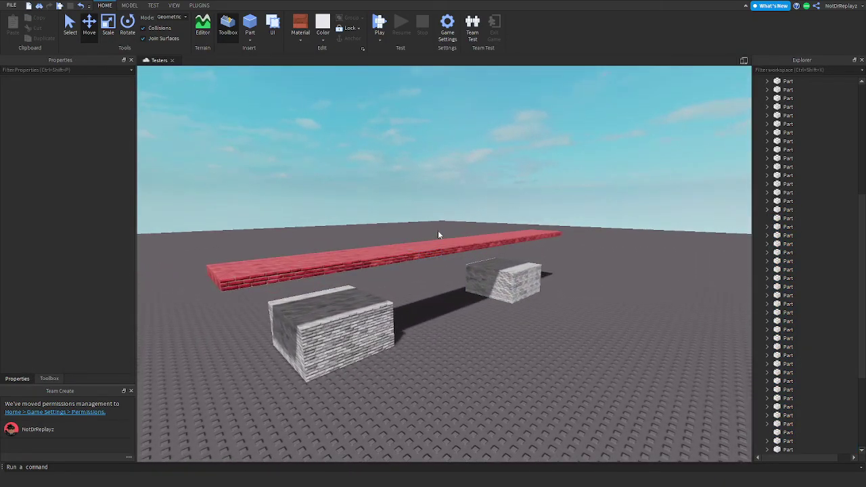
pyautogui.press('a')
pyautogui.moveTo(350, 175); pyautogui.dragTo(473, 254, button='right')
pyautogui.click(474, 261)
pyautogui.click(633, 310)
pyautogui.moveTo(621, 304); pyautogui.dragTo(620, 301, button='right')
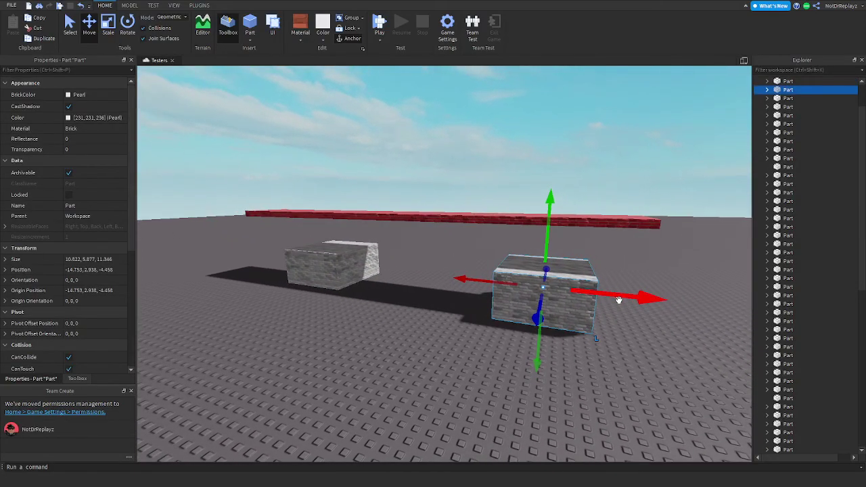
pyautogui.moveTo(619, 301); pyautogui.dragTo(699, 311)
pyautogui.click(338, 265)
pyautogui.press('a')
pyautogui.moveTo(393, 270); pyautogui.dragTo(431, 272)
# - Insert the first Rocket Launcher model from the rocket launcher search results into the starter pack
pyautogui.click(76, 379)
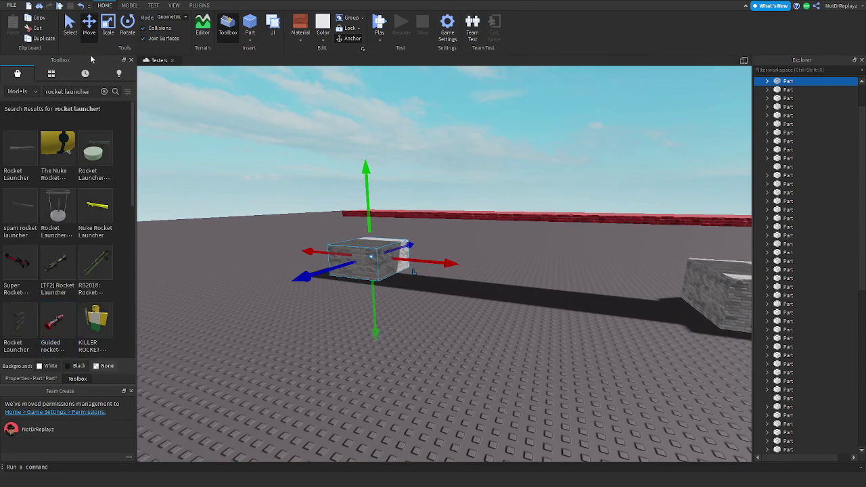
pyautogui.click(13, 154)
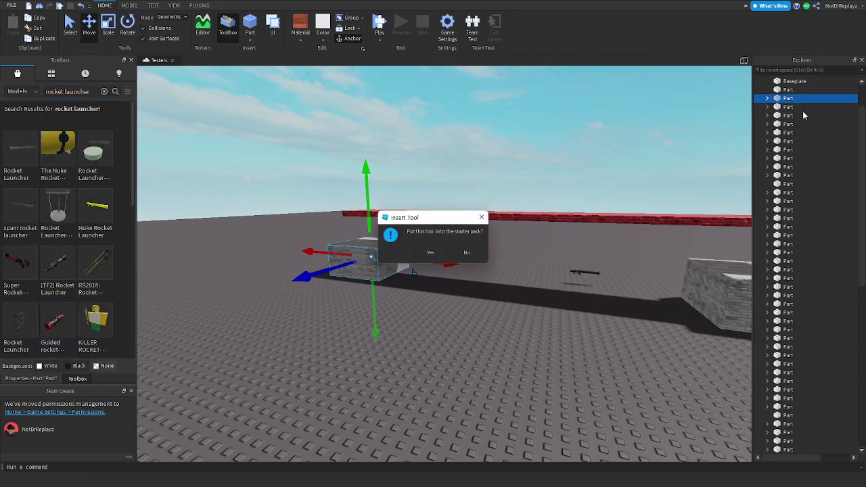
pyautogui.click(430, 253)
pyautogui.scroll(-5, 484, 298)
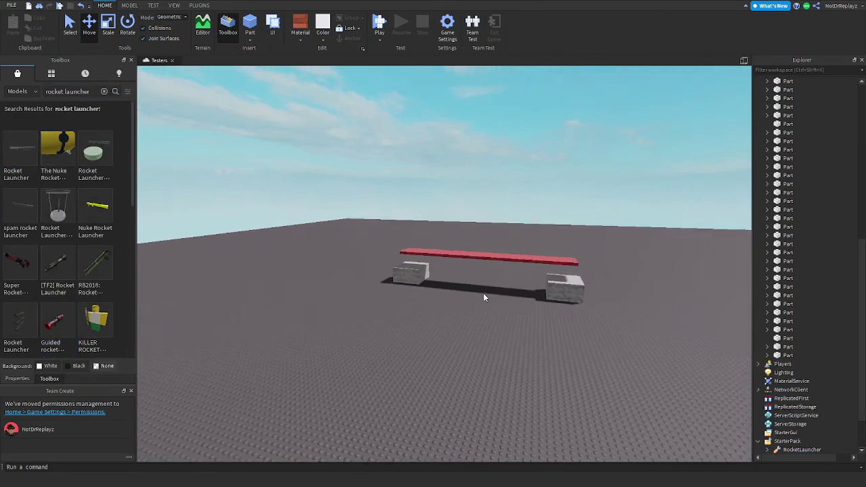
# - Select all the red bridge blocks, without the Pearl supports, and group them into a model
pyautogui.press('w')
pyautogui.moveTo(484, 294); pyautogui.dragTo(484, 293, button='right')
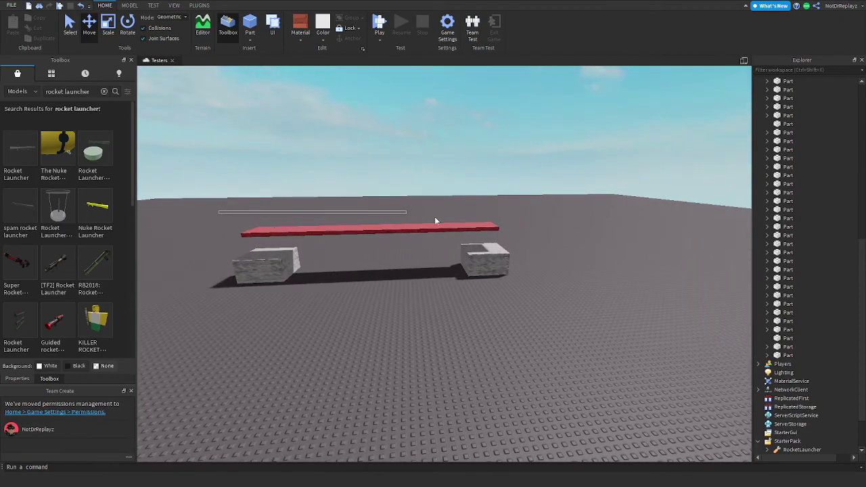
pyautogui.moveTo(435, 221); pyautogui.dragTo(514, 241)
pyautogui.hotkey('ctrl', 'g')
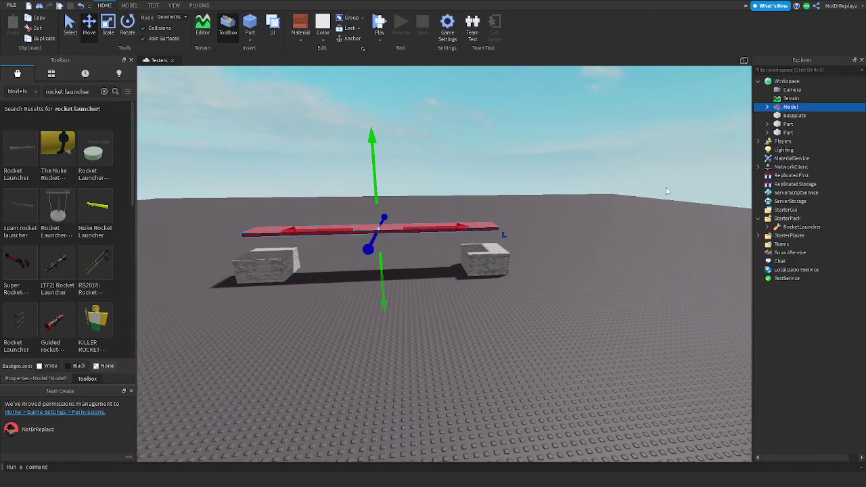
# - Start a playtest and walk the character along the red brick bridge deck, checking it in first person
pyautogui.click(666, 191)
pyautogui.click(379, 24)
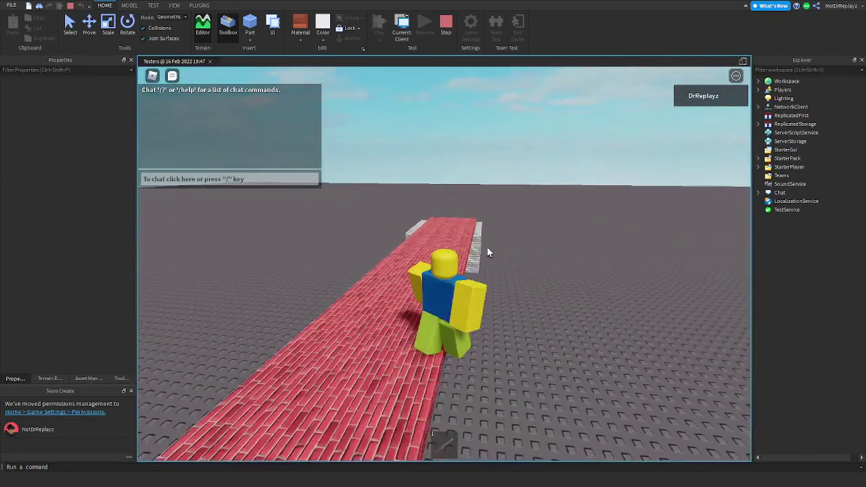
pyautogui.press('d')
pyautogui.moveTo(488, 253); pyautogui.dragTo(488, 252, button='right')
pyautogui.press('w')
pyautogui.press('space')
pyautogui.press('s')
pyautogui.scroll(5, 489, 252)
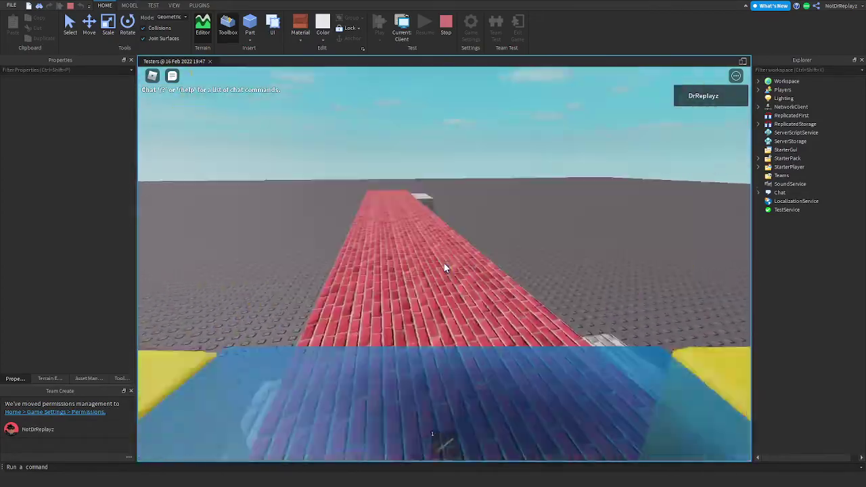
# - Equip the rocket launcher, back away to one side of the bridge and fire a rocket at the middle of the deck
pyautogui.press('1')
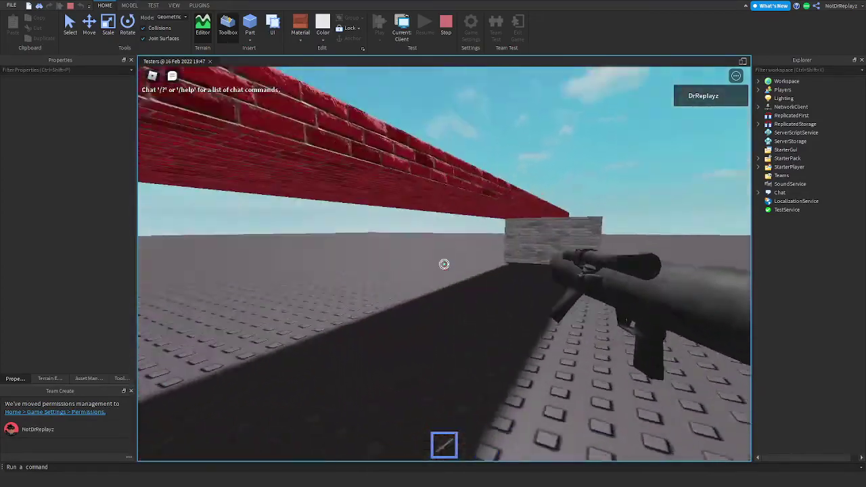
pyautogui.press('s')
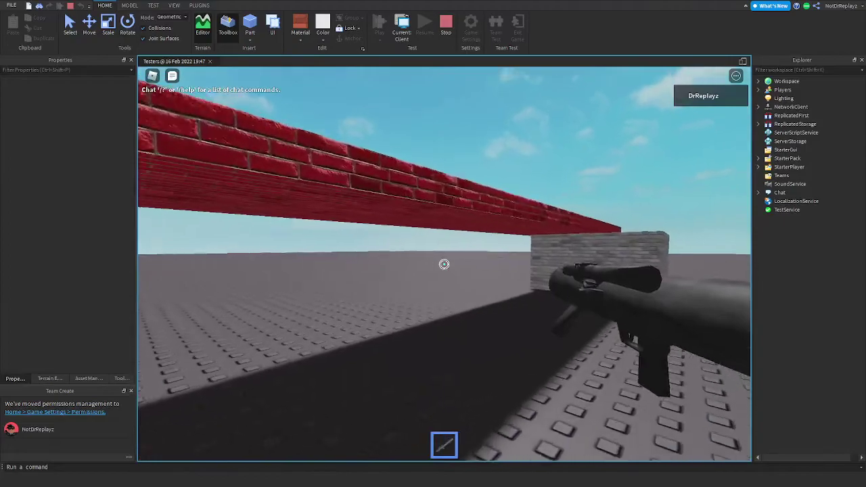
pyautogui.press('s')
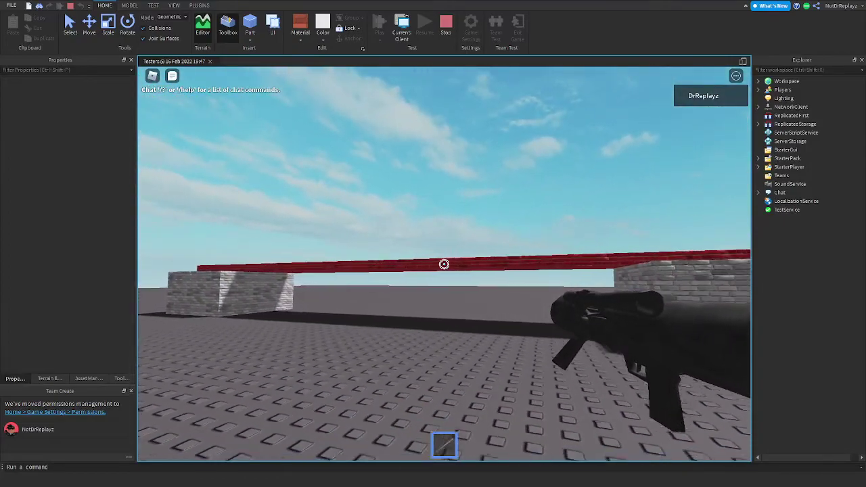
pyautogui.press('a')
pyautogui.press('w')
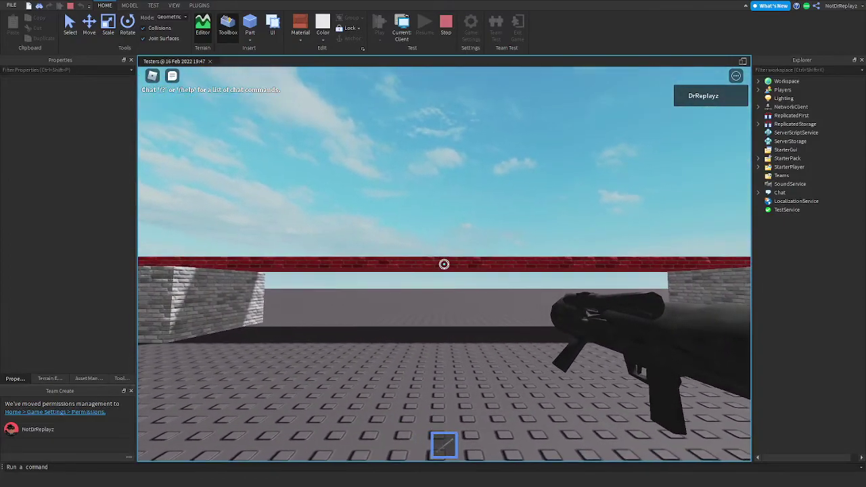
pyautogui.click(444, 264)
pyautogui.scroll(-5, 445, 264)
pyautogui.scroll(-6, 444, 271)
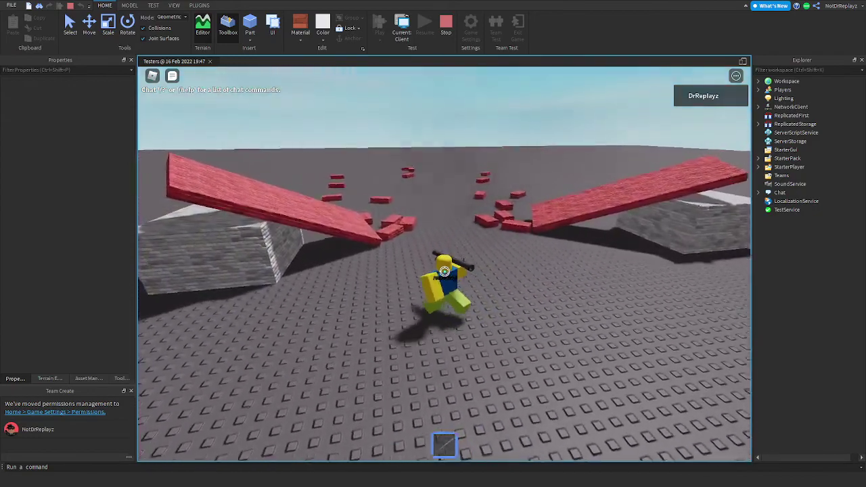
# - Put the rocket launcher away and move around the broken bridge to view the damage
pyautogui.press('a')
pyautogui.moveTo(445, 272); pyautogui.dragTo(445, 275, button='right')
pyautogui.scroll(2, 445, 273)
pyautogui.scroll(2, 444, 273)
pyautogui.press('1')
pyautogui.press('s')
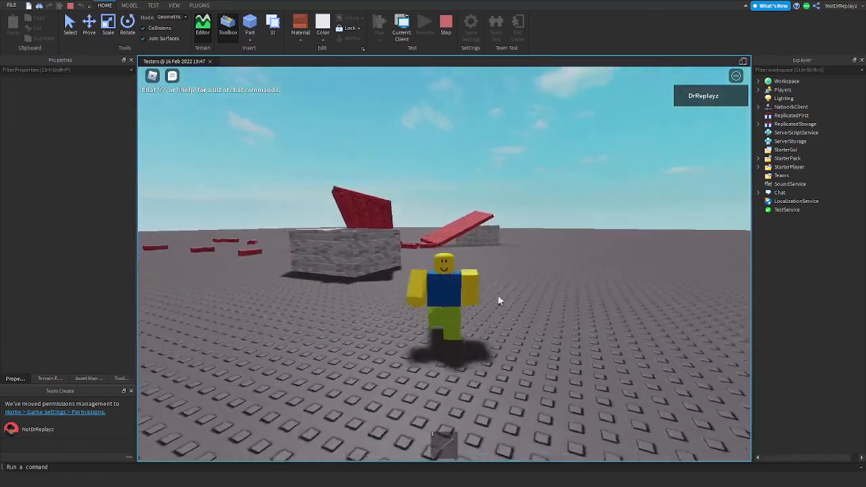
# - Walk back to the bridge and jump the character up onto one of the broken deck sections
pyautogui.press('w')
pyautogui.moveTo(637, 237); pyautogui.dragTo(610, 238, button='right')
pyautogui.press('space')
pyautogui.press('space')
pyautogui.press('space')
pyautogui.press('w')
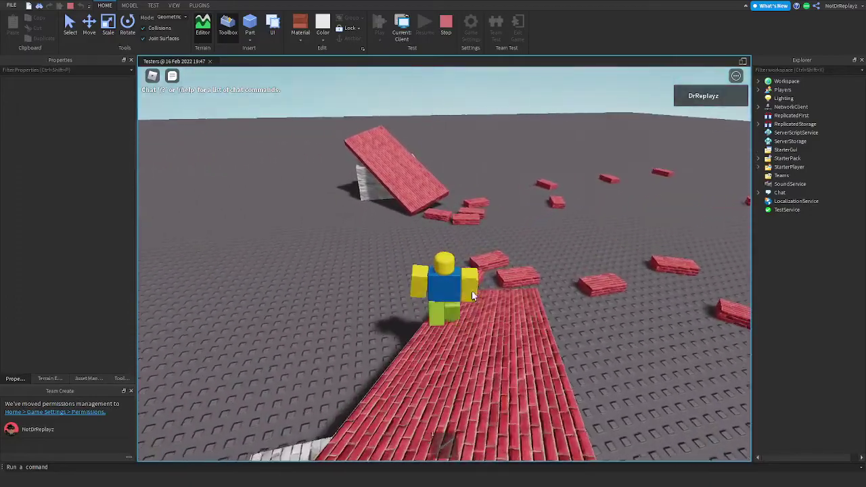
# - Walk and jump down the tilted deck section and over the loose bricks to test their collisions
pyautogui.moveTo(508, 215); pyautogui.dragTo(495, 234, button='right')
pyautogui.press('space')
pyautogui.press('space')
pyautogui.press('w')
pyautogui.press('space')
pyautogui.press('w')
pyautogui.press('a')
pyautogui.press('w')
pyautogui.press('space')
pyautogui.press('w')
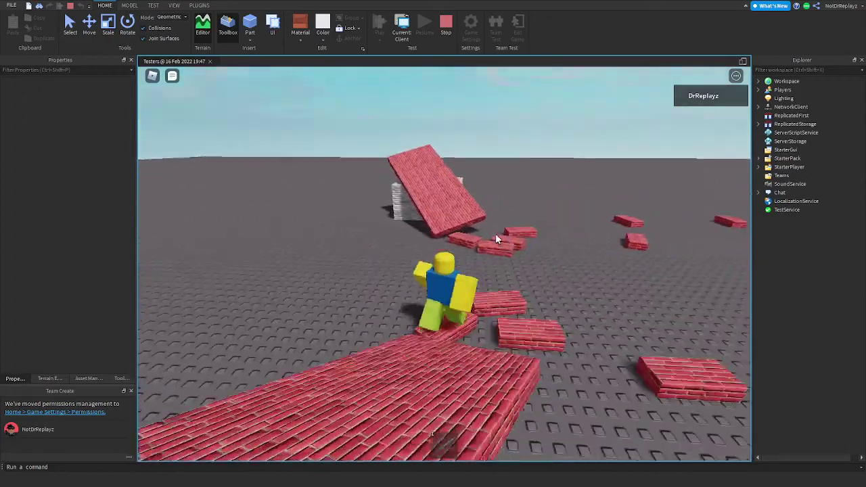
# - Run the character back and forth between the two tilted deck halves to inspect the broken bridge from both ends
pyautogui.press('w')
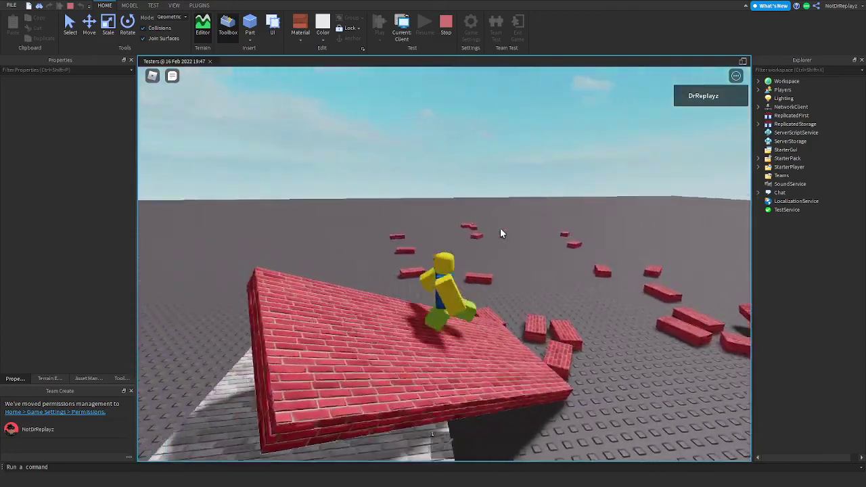
pyautogui.press('w')
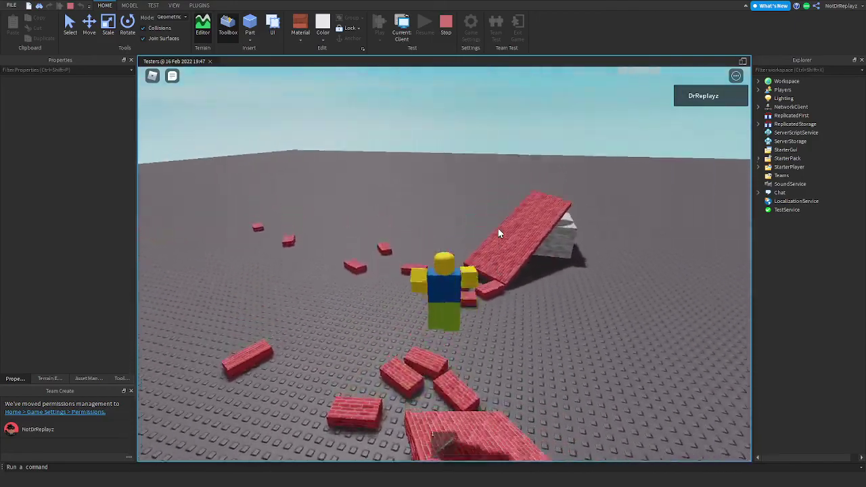
pyautogui.press('w')
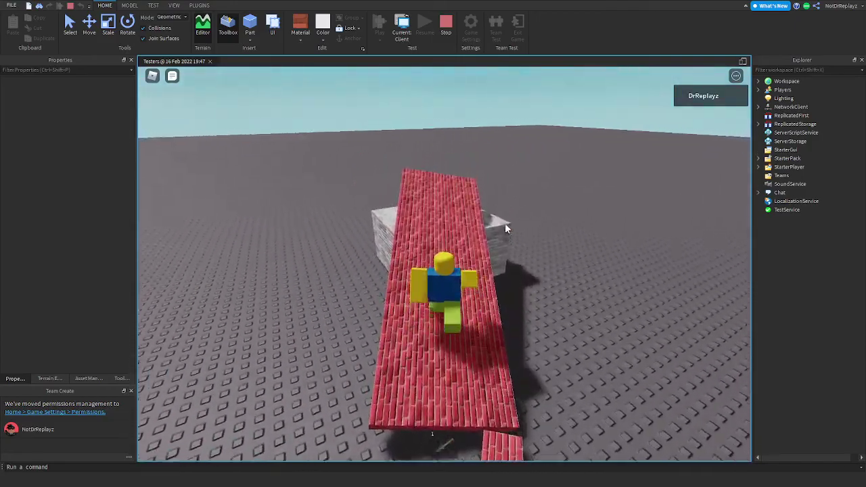
pyautogui.press('w')
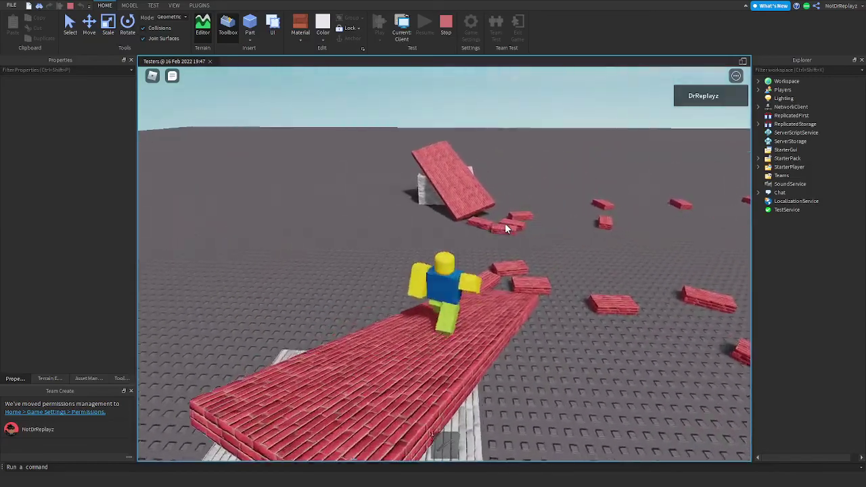
pyautogui.press('w')
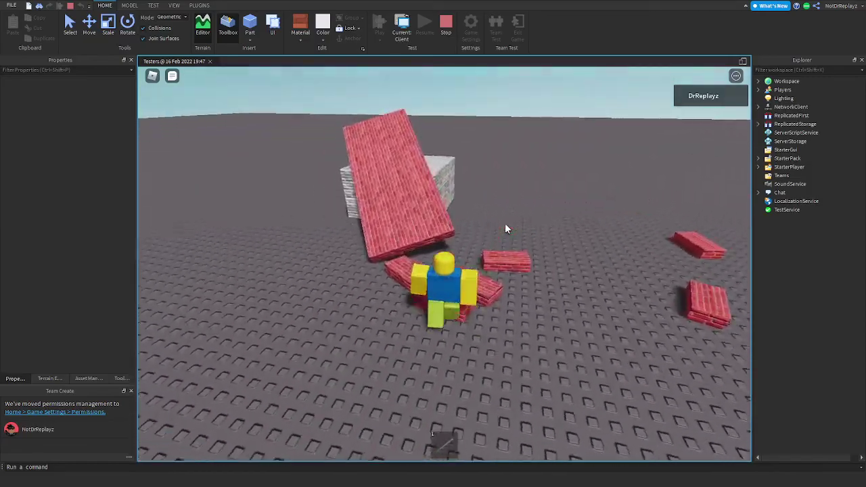
pyautogui.press('w')
pyautogui.press('a')
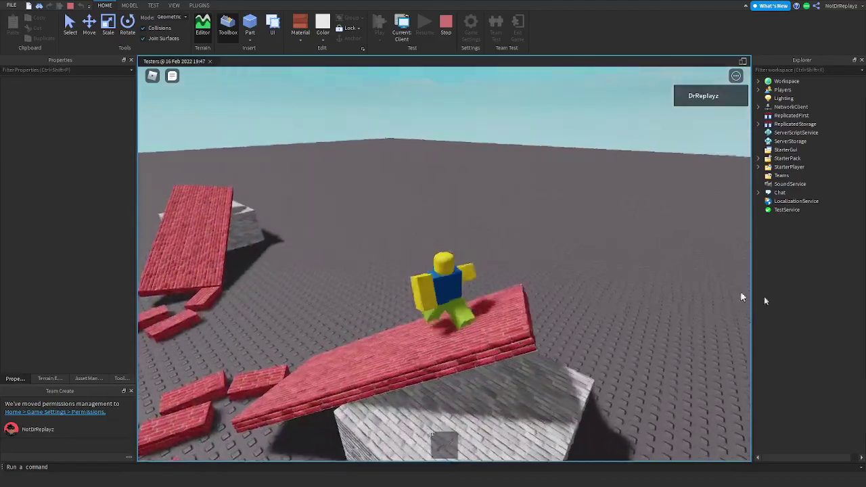